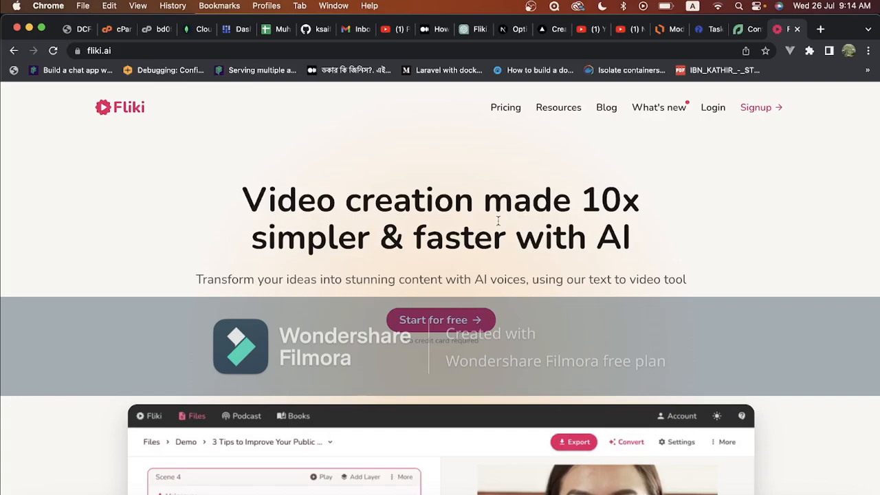
Log in to Fliki with the first listed Google account
click(110, 51)
click(62, 237)
click(713, 110)
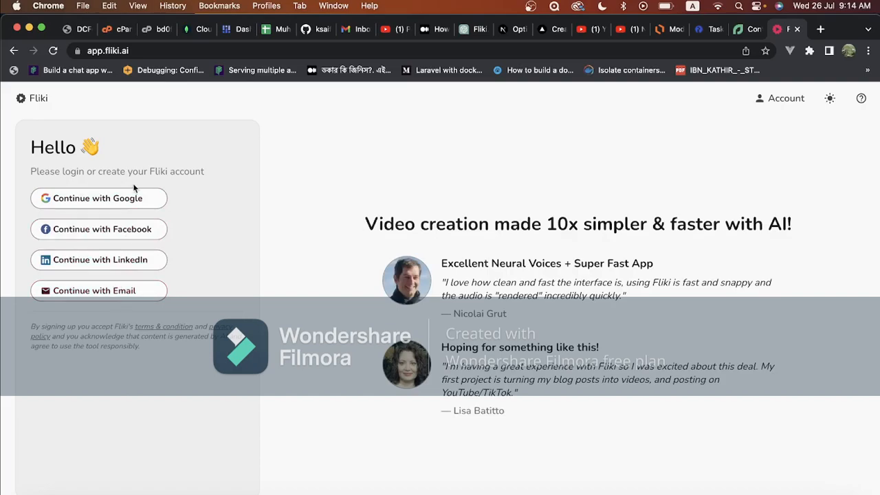
click(124, 199)
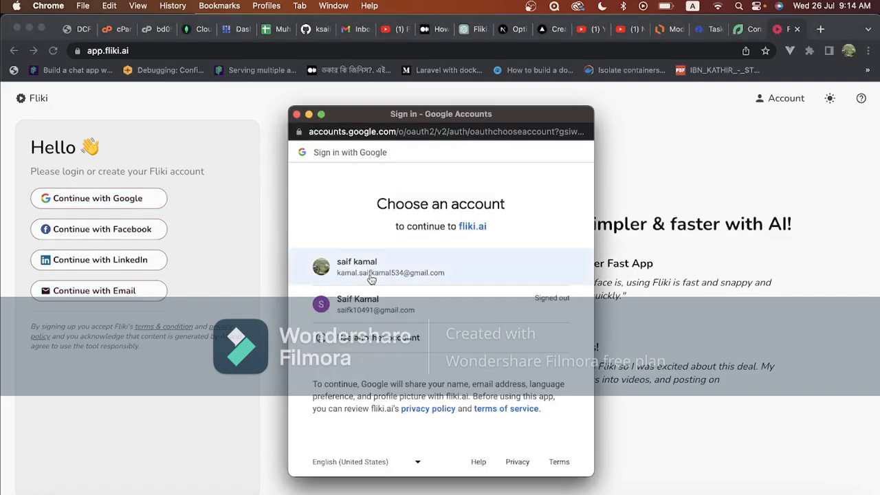
click(364, 273)
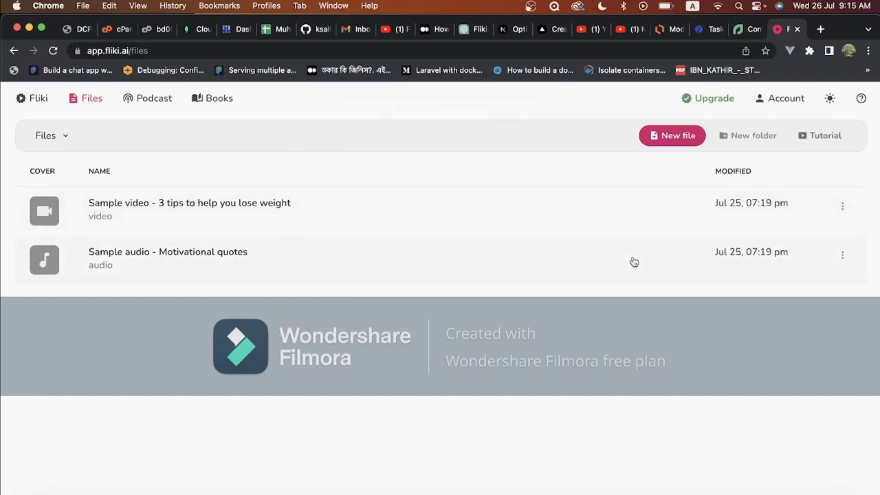
Create a new English video file named sk-test
click(674, 142)
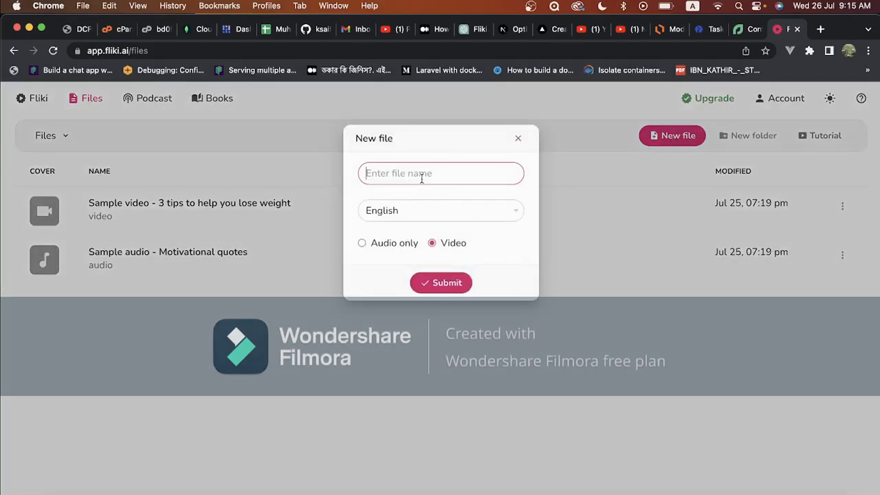
text(sk-test)
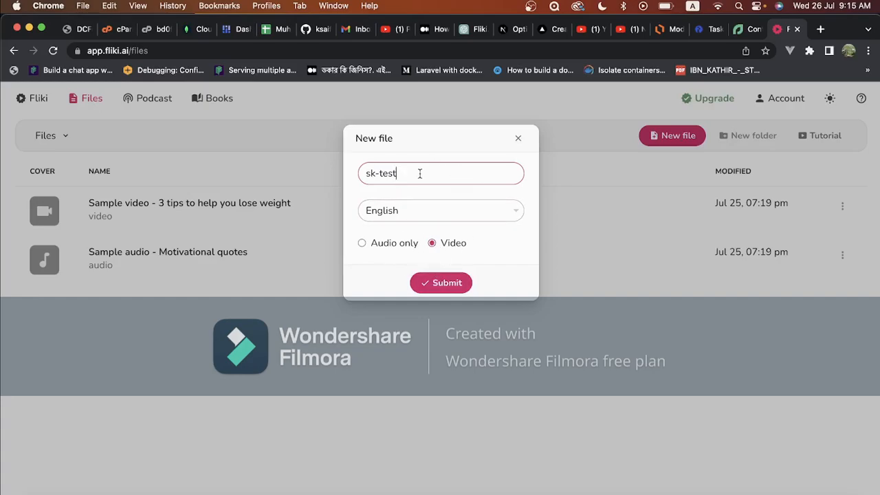
click(438, 284)
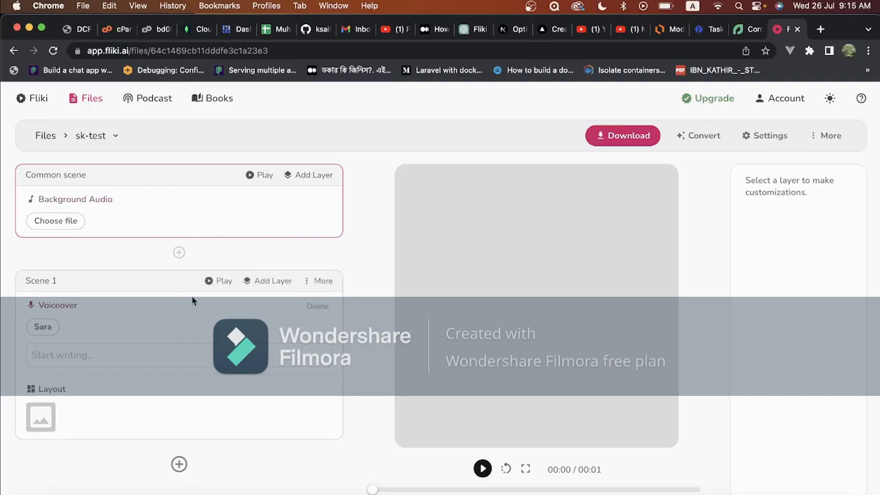
Preview the White Fire and Acoustipop stock tracks as background audio for the common scene
mouse_move(66, 178)
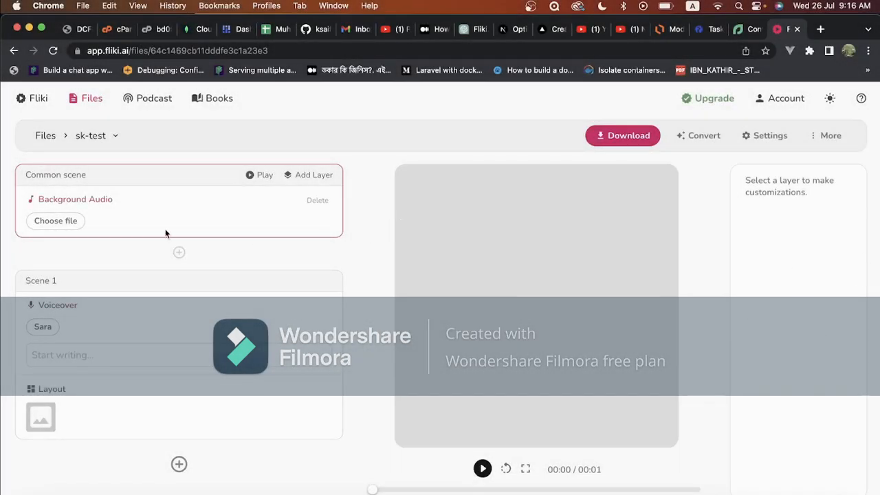
mouse_move(54, 181)
click(61, 222)
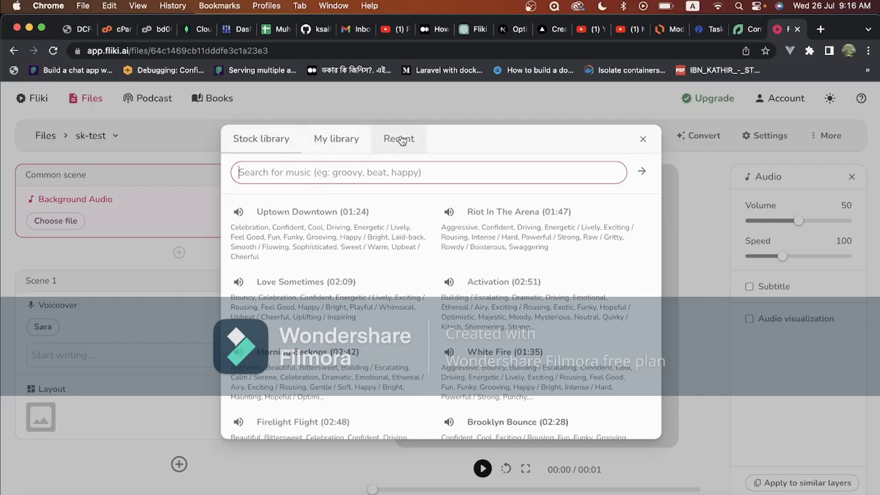
scroll(363, 302, down, 3)
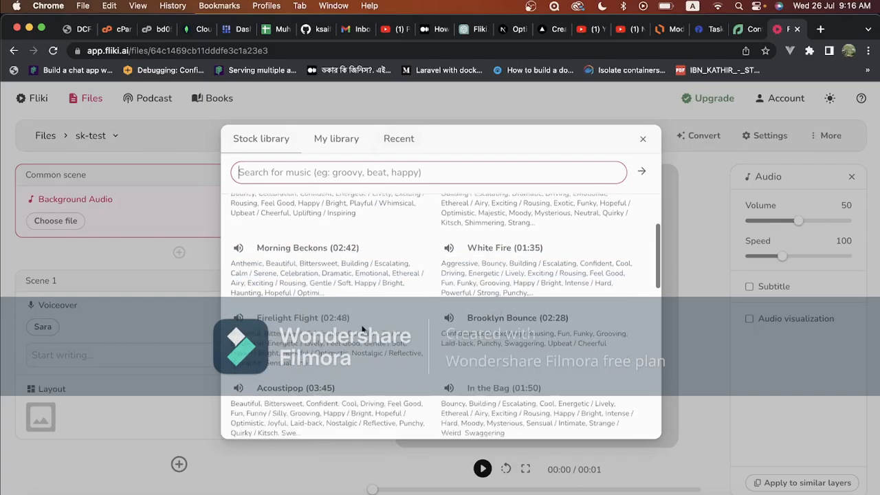
click(449, 246)
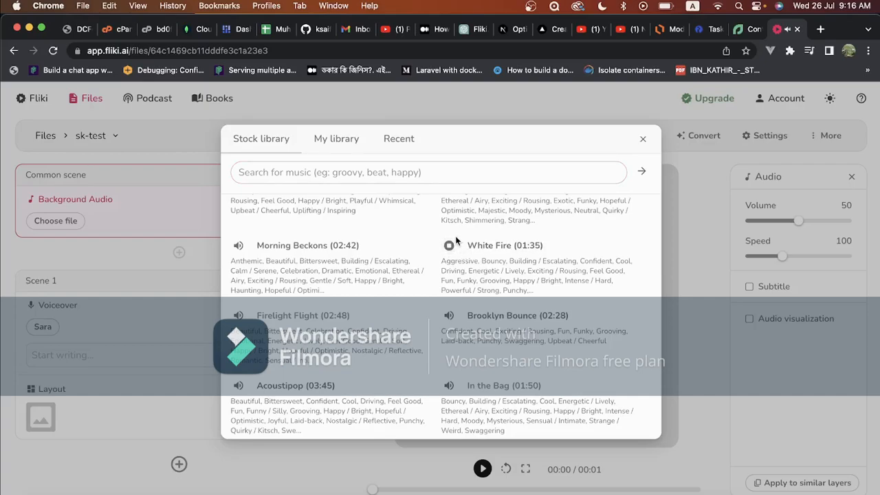
click(449, 246)
click(241, 386)
Preview the first Reflections track among the recent music and set it as the common scene's background audio
click(394, 141)
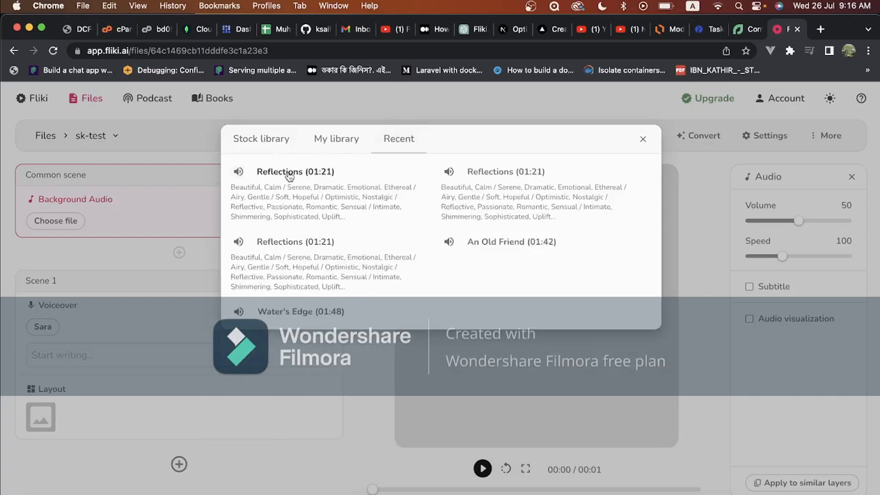
click(239, 173)
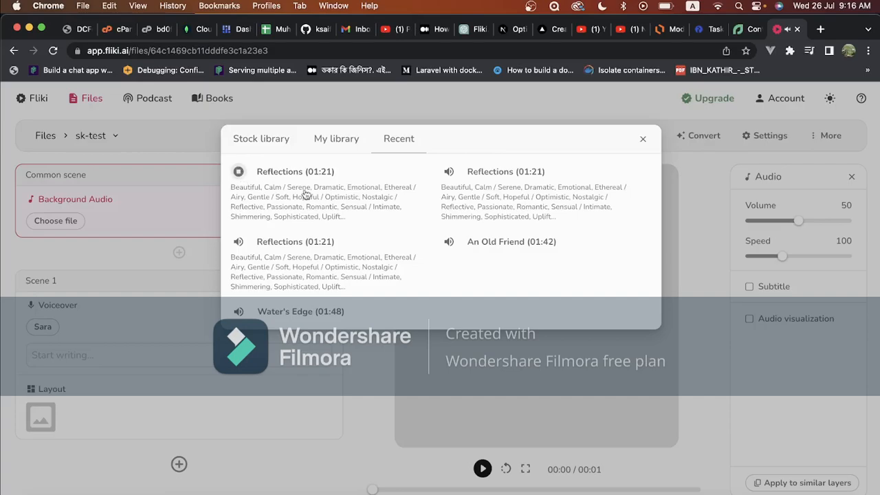
click(239, 172)
click(291, 176)
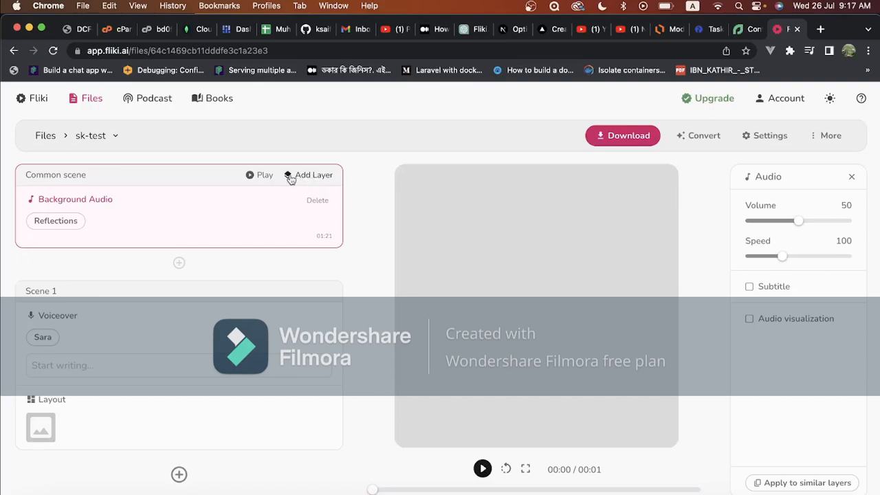
click(292, 175)
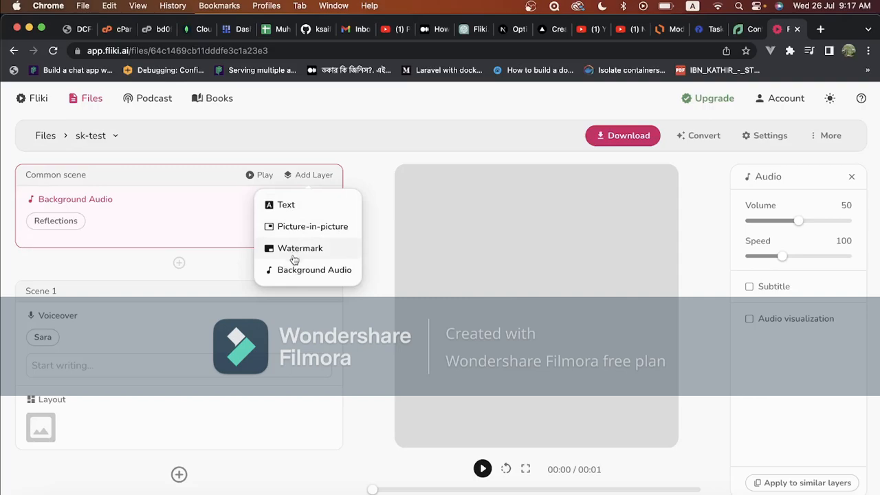
click(315, 175)
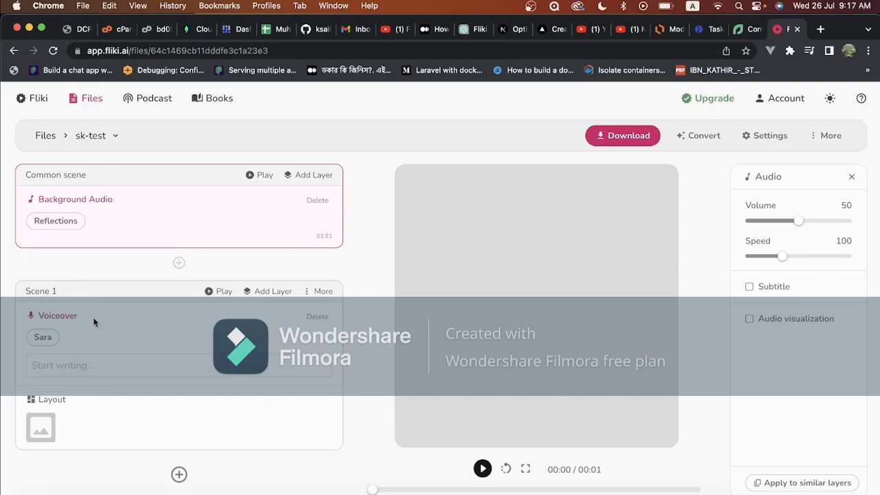
Change Scene 1's voiceover to the Tim voice in the Australia dialect of English
click(42, 338)
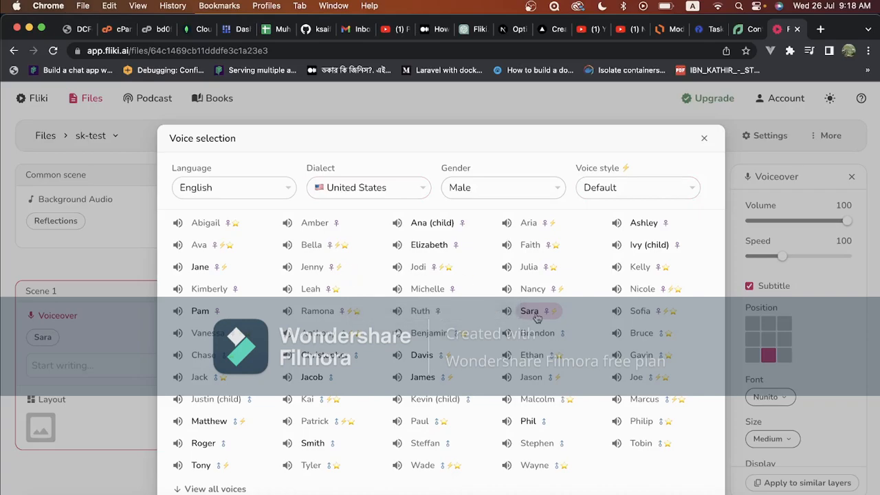
click(341, 191)
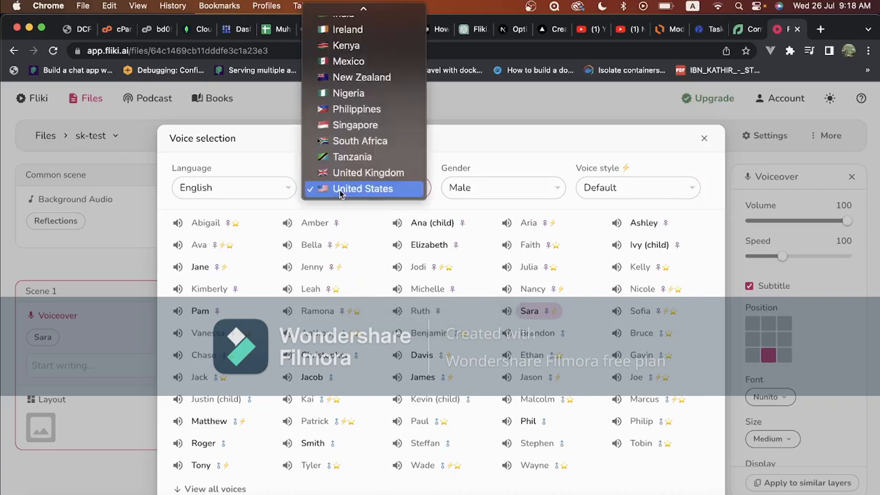
click(360, 17)
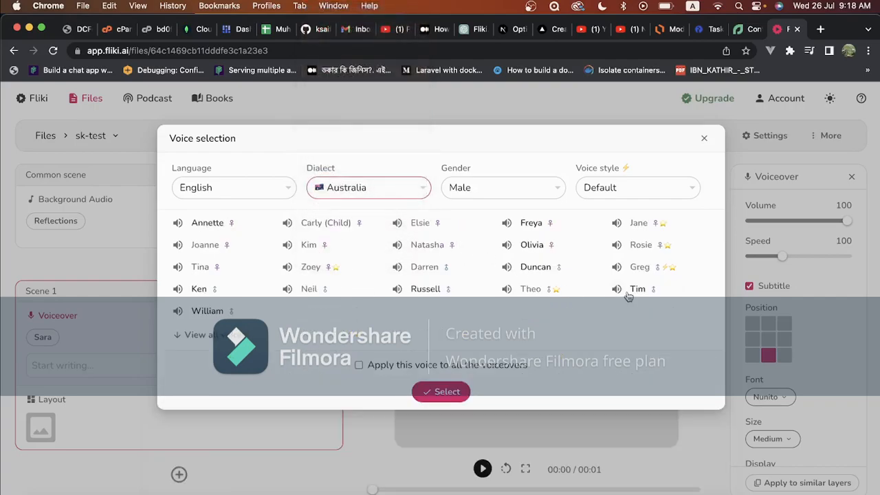
click(637, 290)
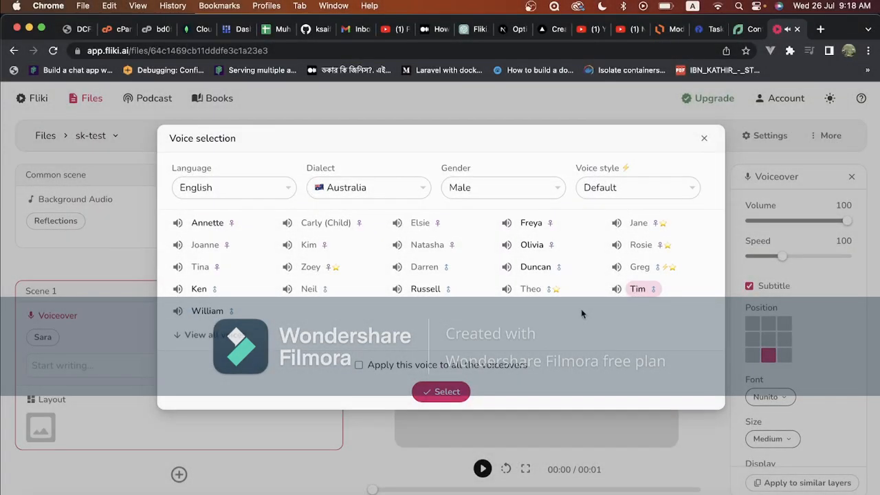
click(438, 393)
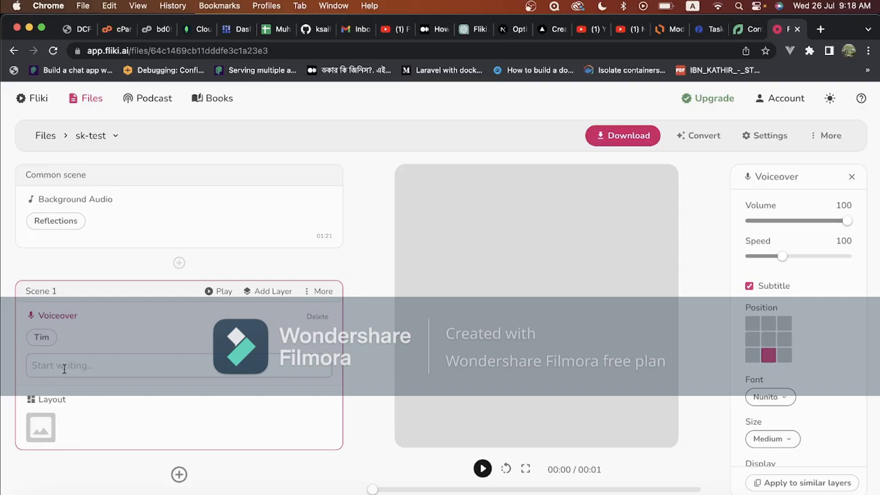
Copy the Scene 1 narration from the Fliki Affiliation note in Notes into Scene 1's voiceover text and play the scene
click(64, 369)
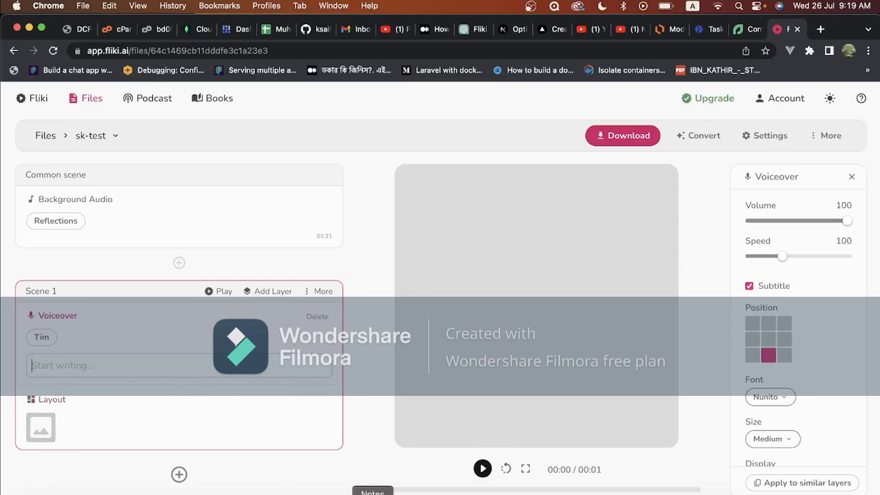
click(372, 494)
click(551, 166)
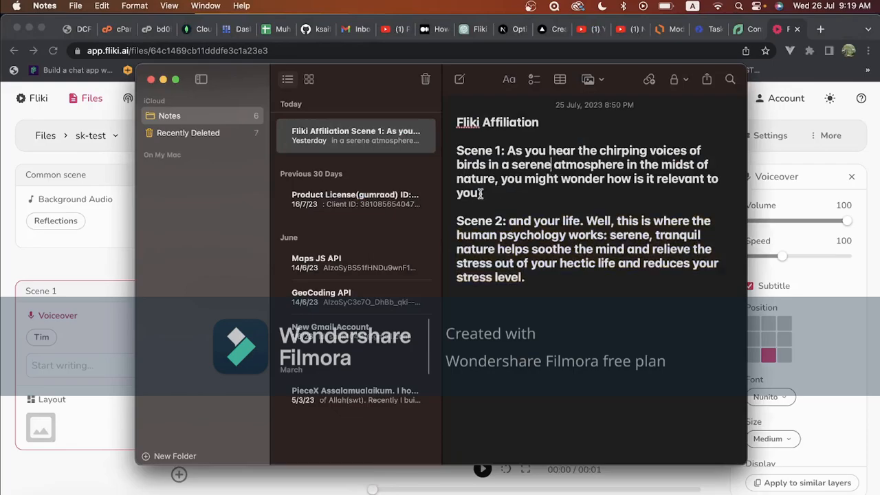
drag(482, 194, 508, 156)
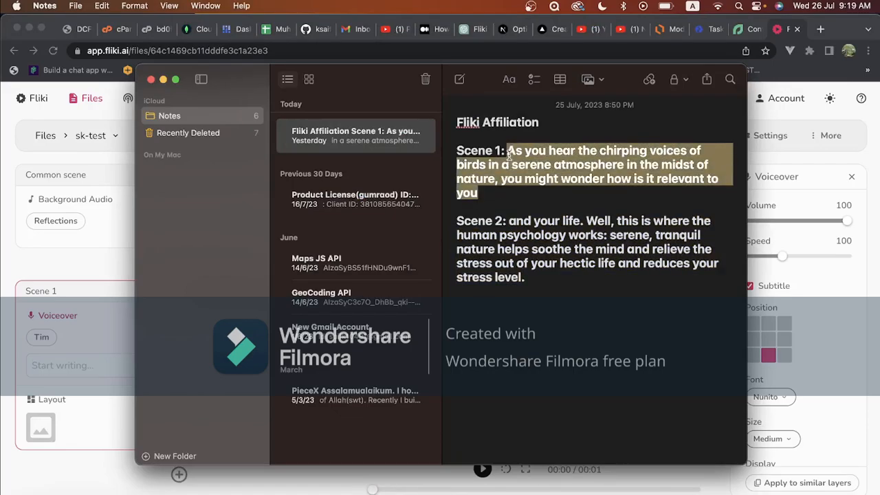
key(super+c)
click(174, 366)
key(super+v)
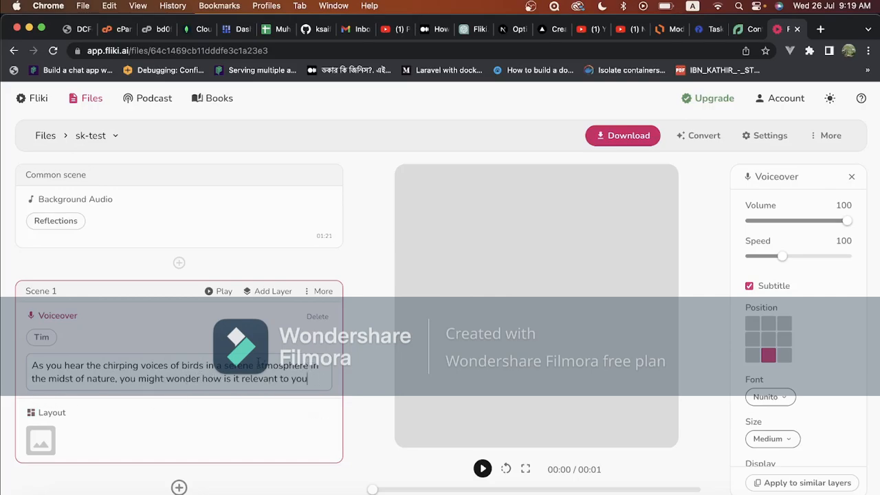
click(210, 292)
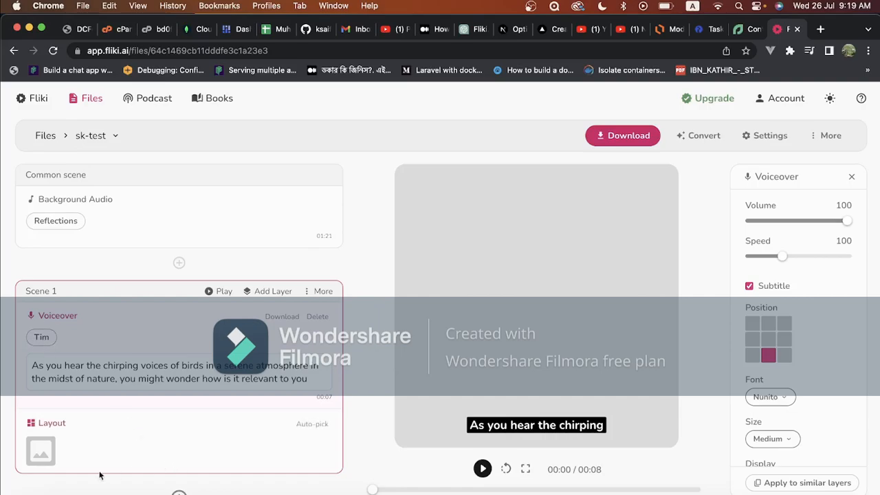
Set the stock video of white blossoms on a branch as Scene 1's layout media
click(41, 453)
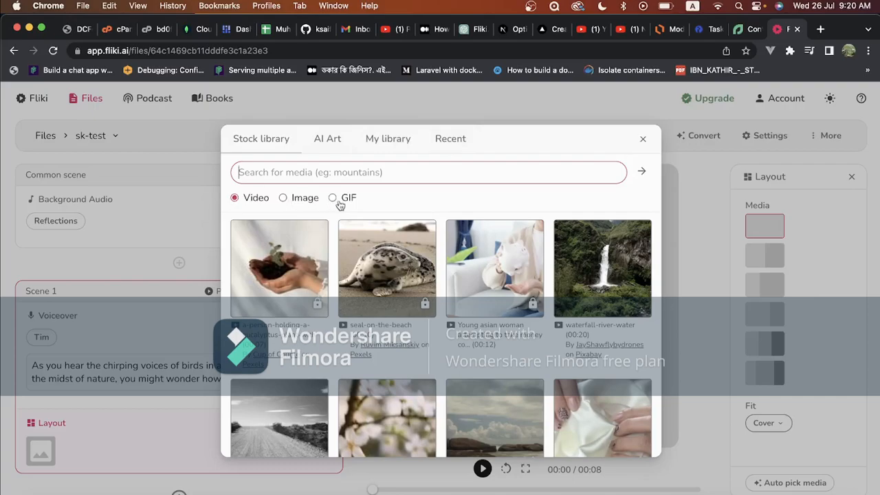
scroll(351, 282, down, 3)
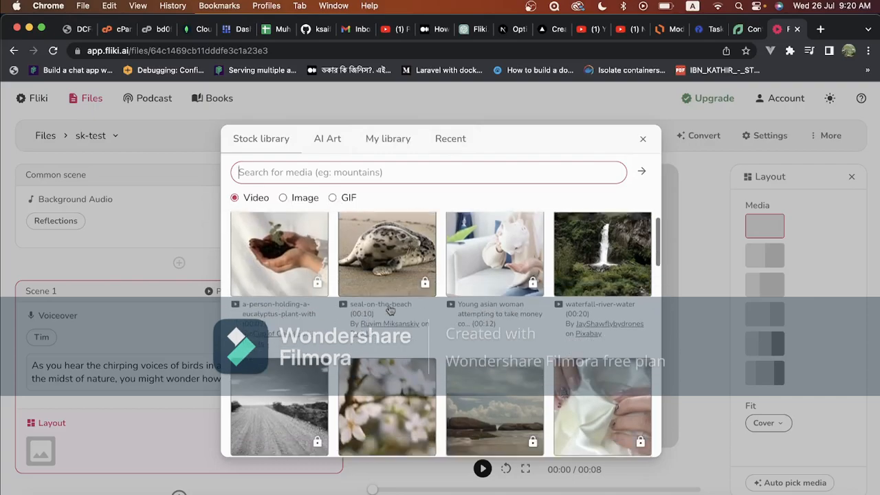
scroll(385, 306, up, 3)
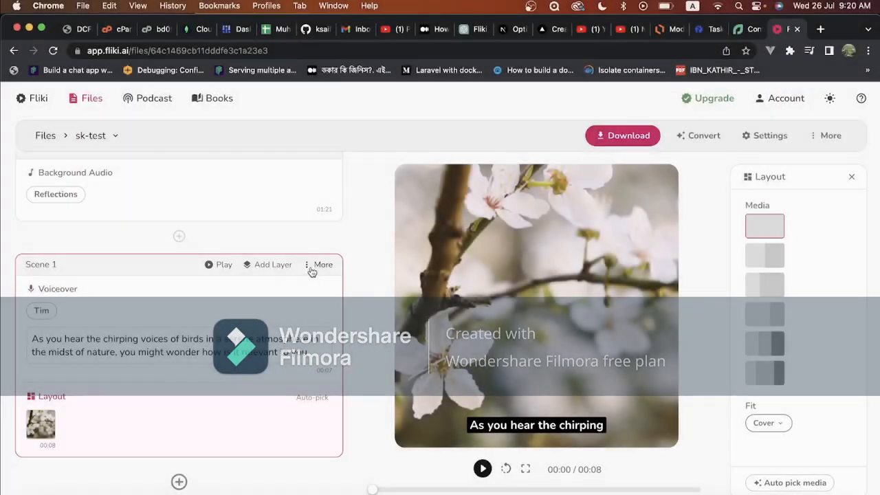
Look through Scene 1's additional options and play the video preview
click(308, 266)
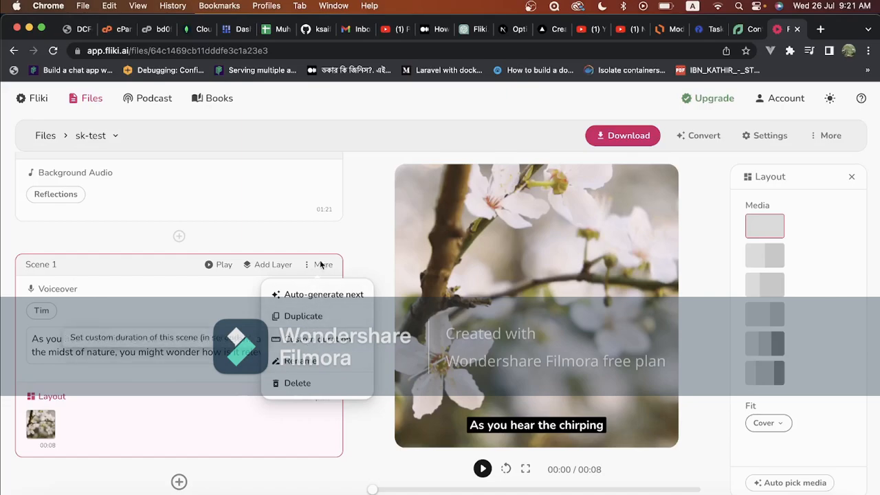
click(313, 344)
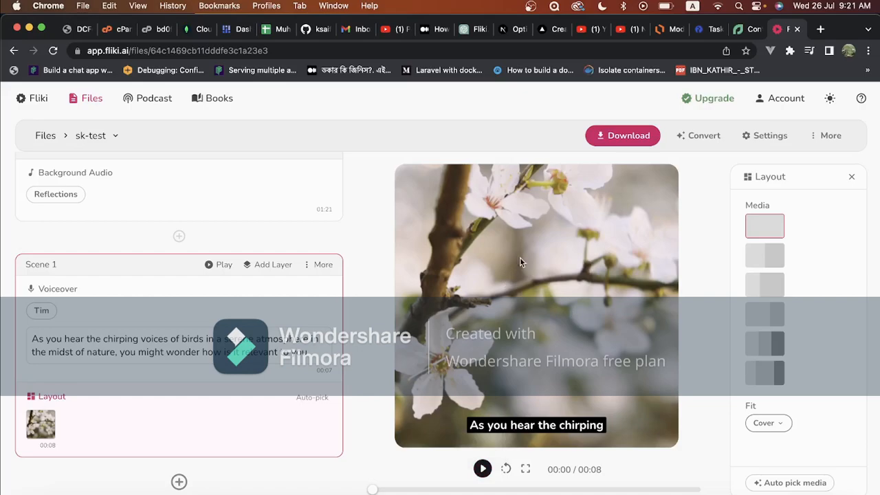
click(482, 468)
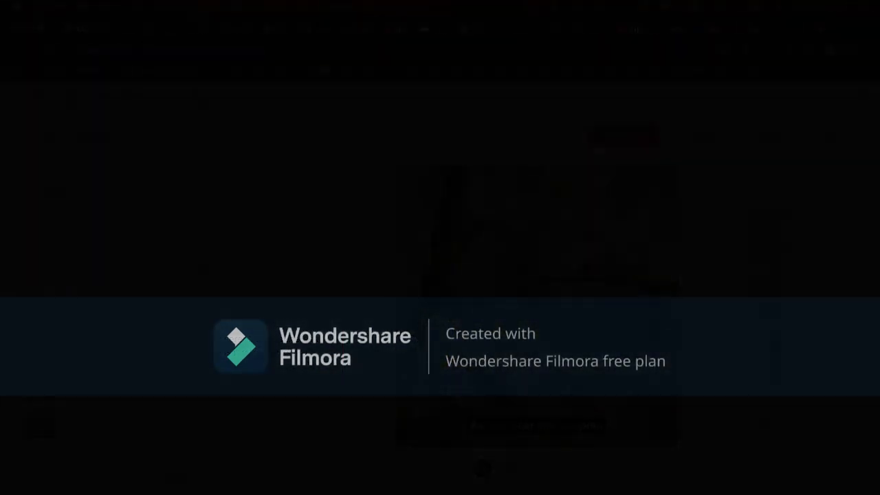
Try the equal two-media layout and the layout with a narrow first and wide second media on Scene 1
click(768, 256)
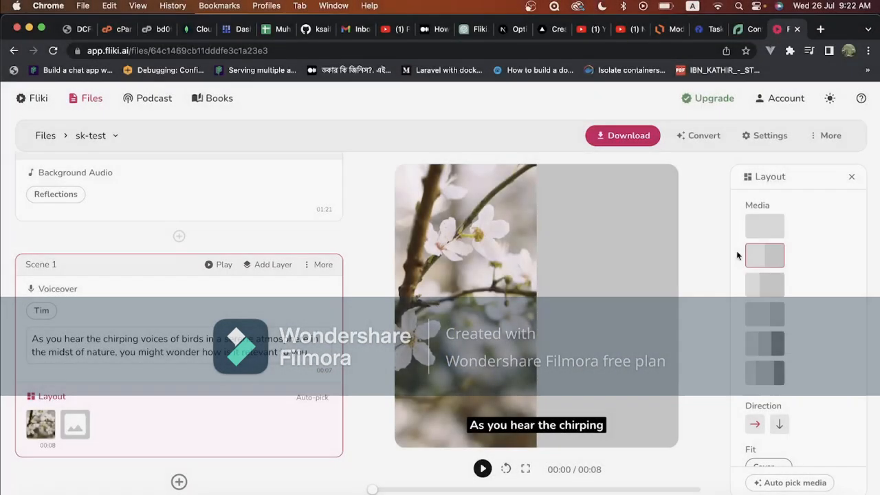
click(767, 286)
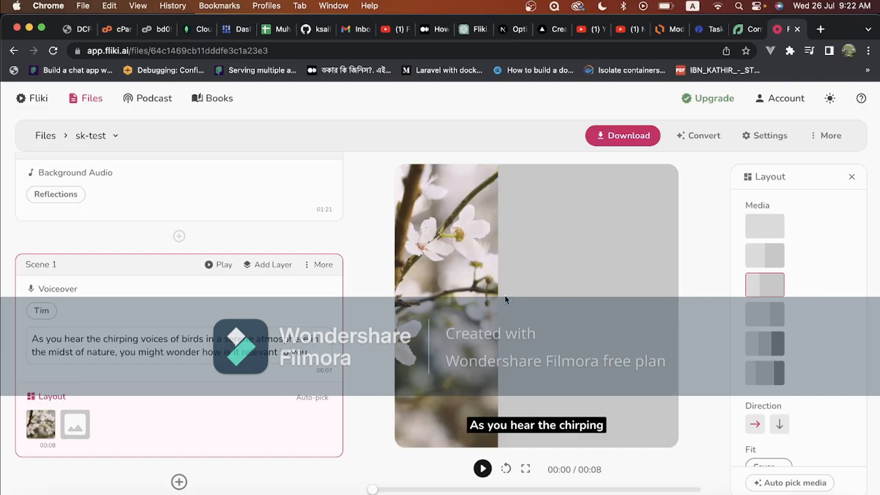
Have the media for Scene 1's layout picked automatically
scroll(825, 316, down, 2)
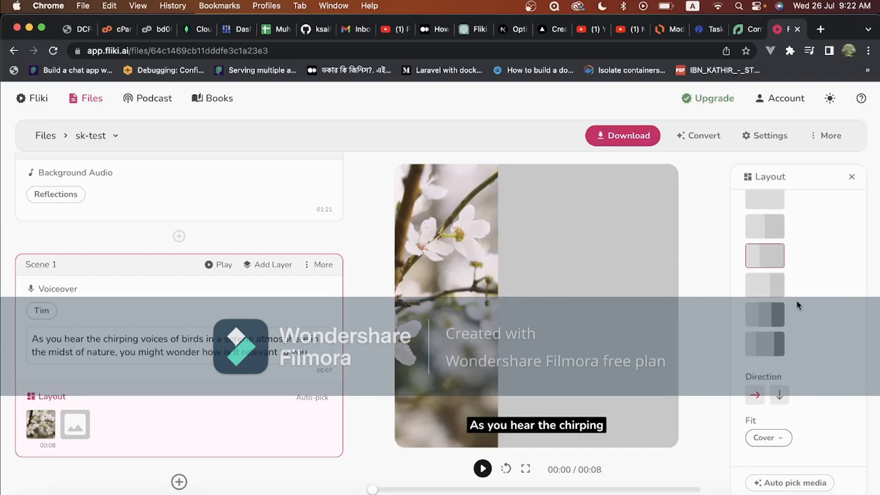
click(797, 483)
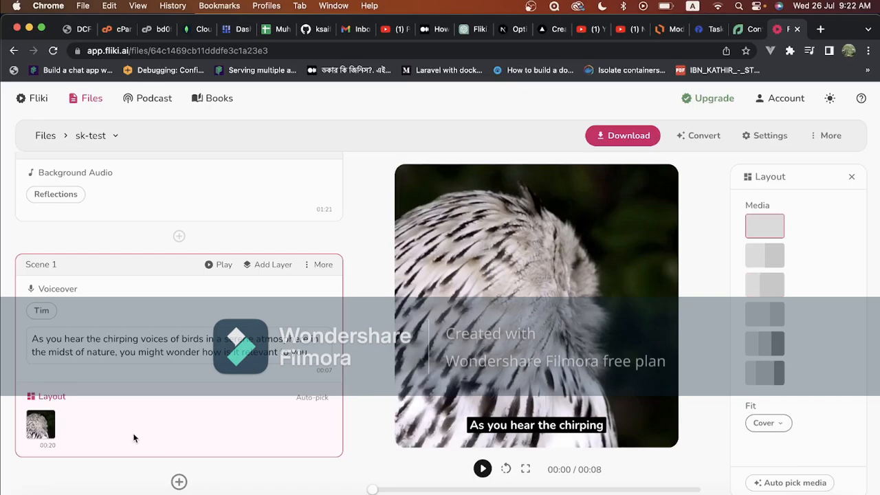
Replace Scene 1's layout media with the stock video of white blossoms on a branch
click(41, 424)
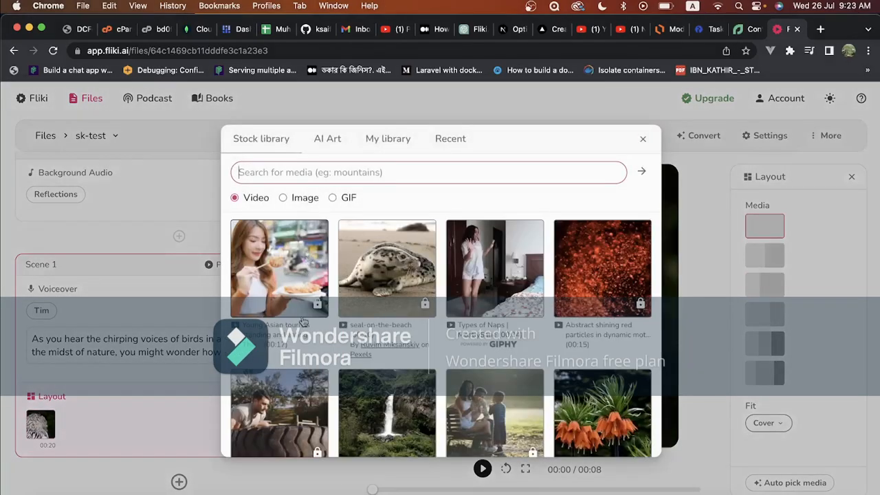
scroll(303, 322, down, 2)
scroll(446, 337, down, 3)
scroll(446, 337, up, 3)
scroll(446, 337, up, 2)
scroll(446, 337, down, 5)
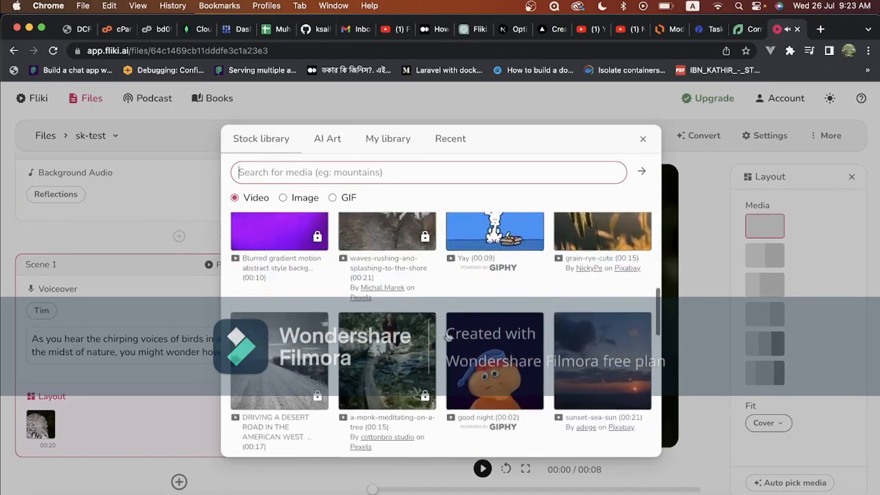
scroll(447, 337, down, 3)
scroll(447, 337, up, 3)
scroll(448, 337, down, 3)
scroll(448, 337, down, 5)
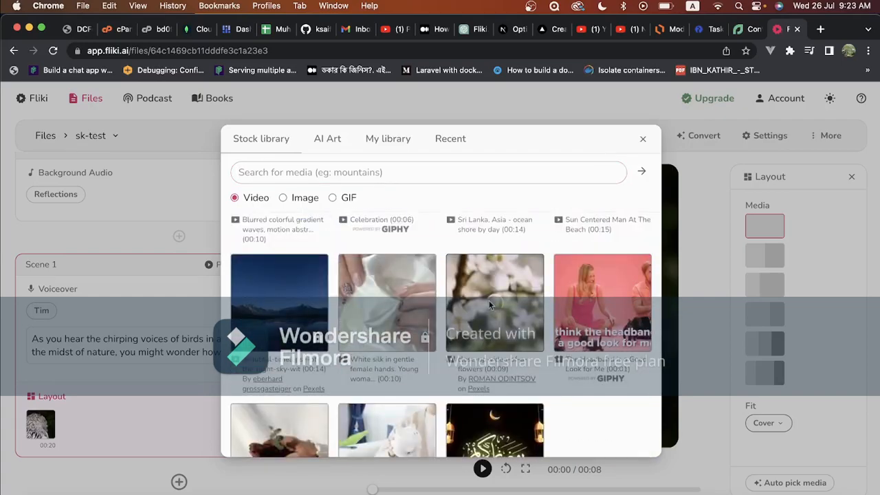
click(489, 303)
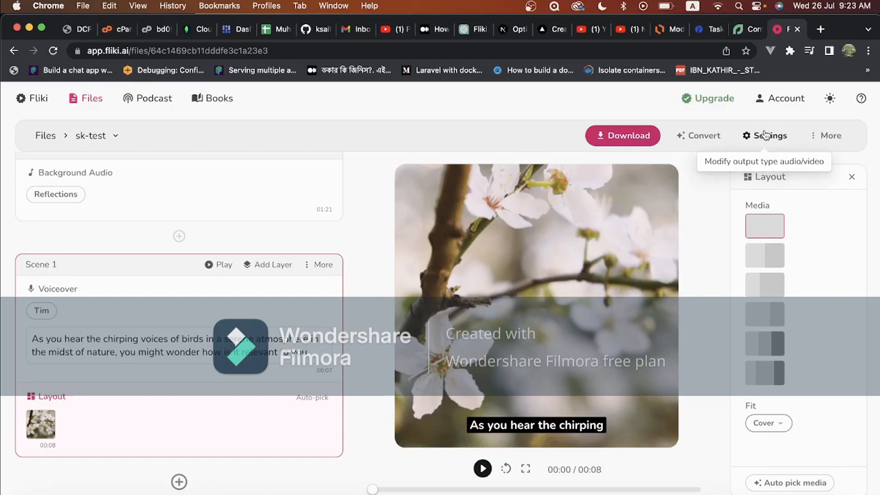
Look through the file's output settings, including scene gap and aspect ratio, and its additional options without changing anything
click(765, 135)
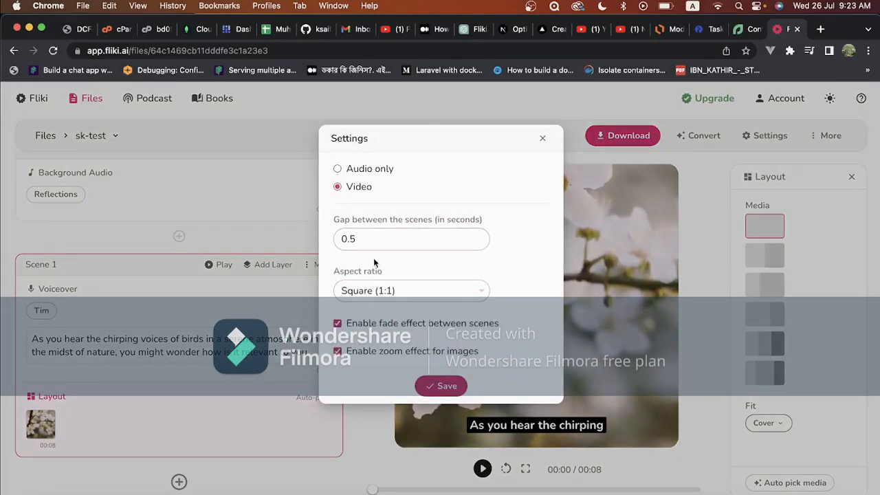
click(364, 234)
click(543, 139)
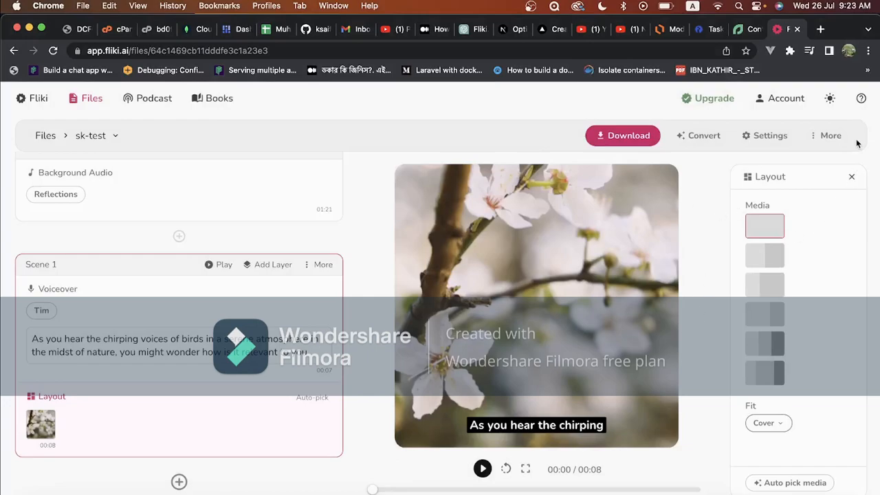
click(818, 138)
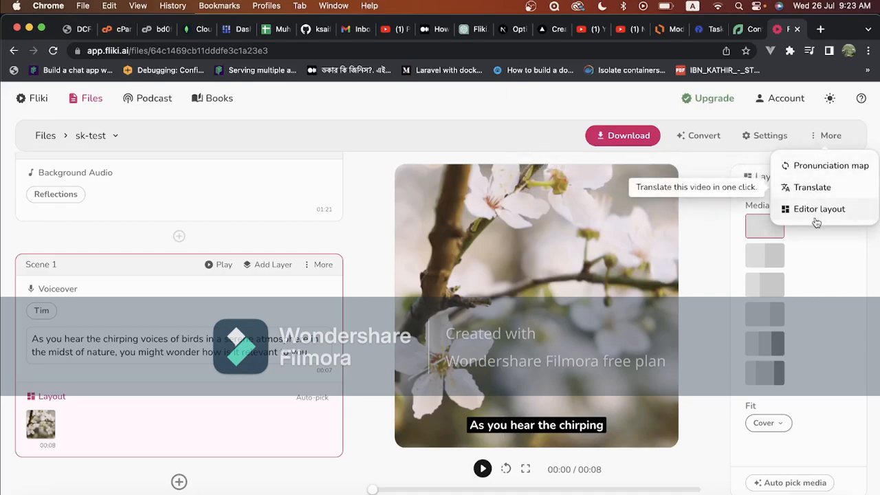
click(818, 135)
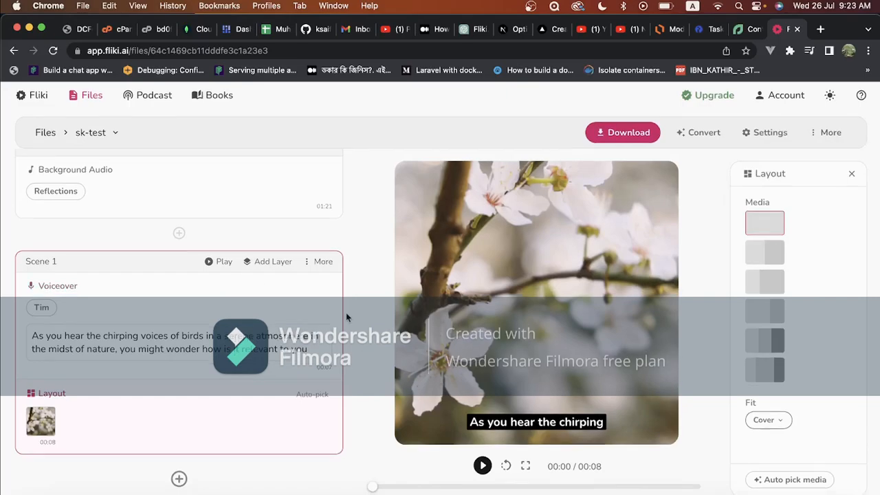
Add a new scene below Scene 1
click(179, 481)
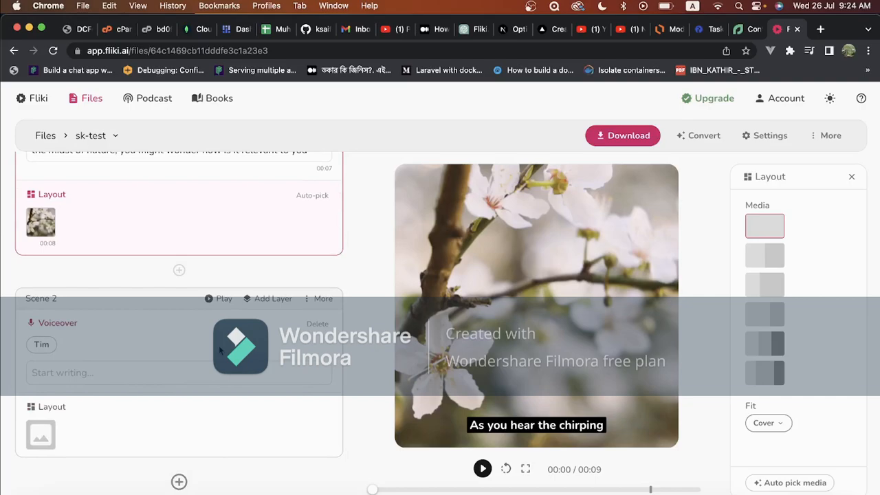
scroll(212, 206, up, 2)
scroll(212, 206, down, 2)
Fill Scene 2's voiceover with the Scene 2 narration copied from the Fliki Affiliation note in Notes
click(84, 377)
key(super+Tab)
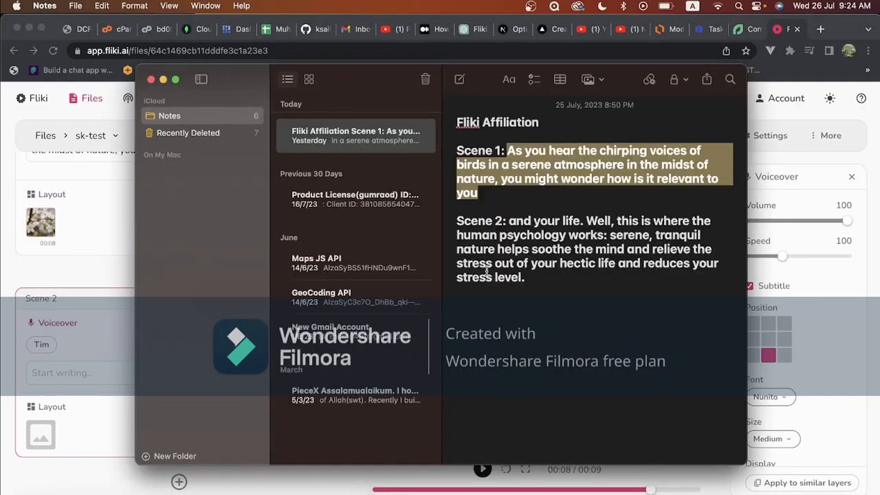
drag(528, 277, 509, 222)
key(super+c)
key(super+Tab)
key(super+v)
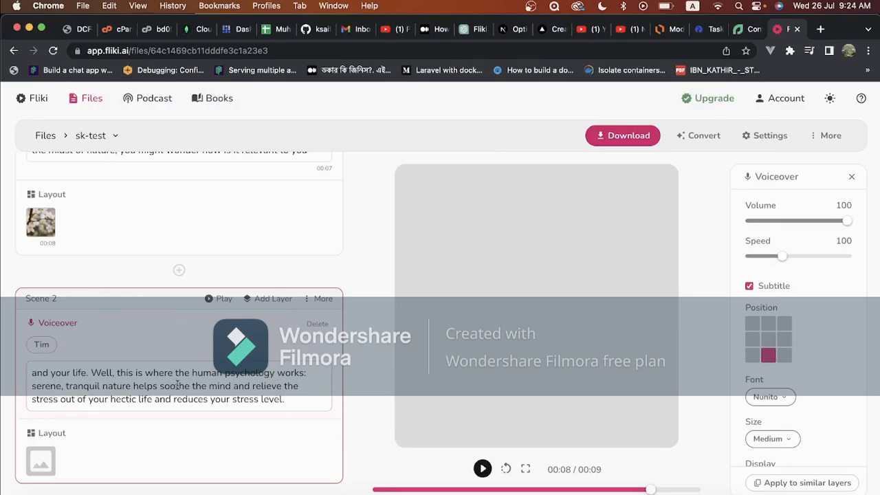
Set the stock video of orange imperial crown flowers as Scene 2's layout media
scroll(161, 201, up, 1)
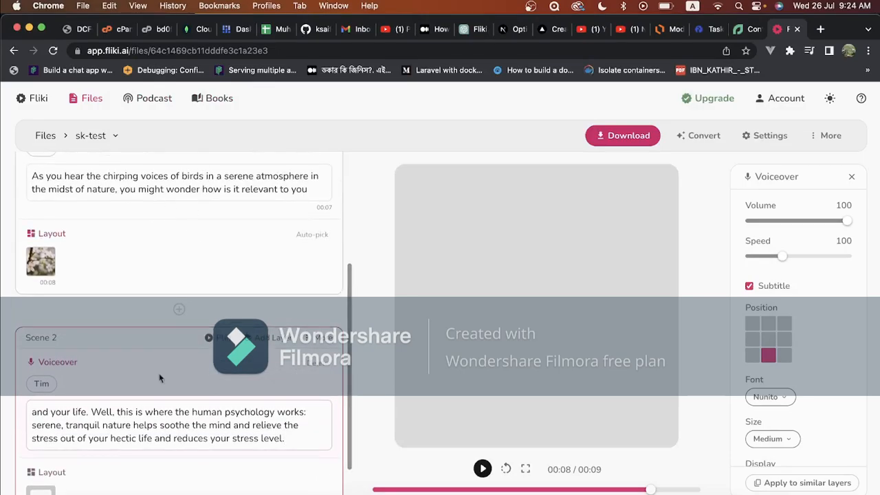
scroll(151, 252, down, 2)
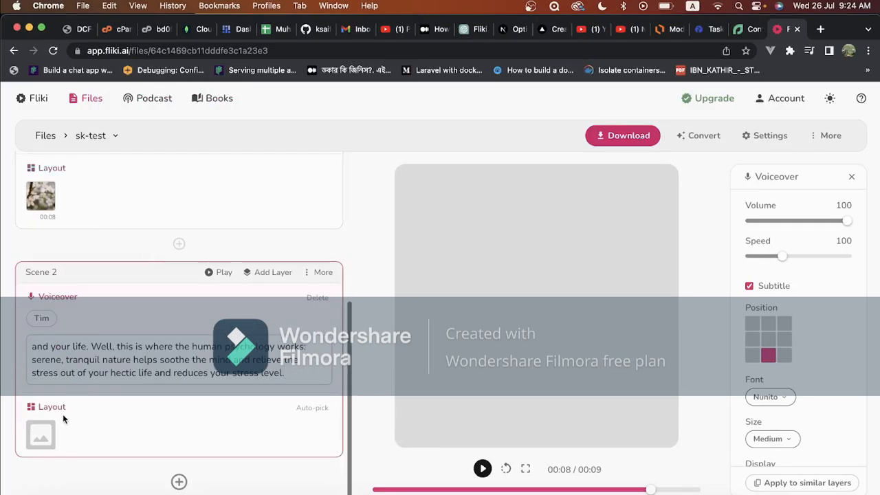
click(41, 434)
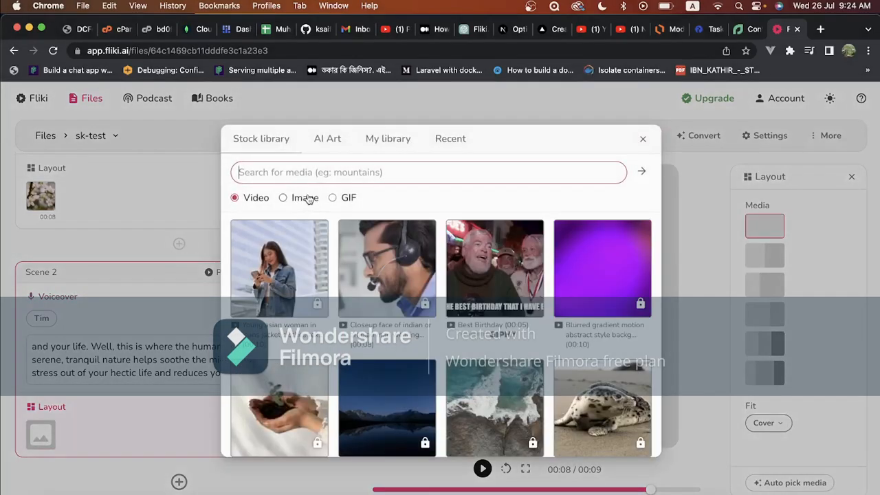
scroll(348, 332, down, 8)
scroll(347, 332, down, 6)
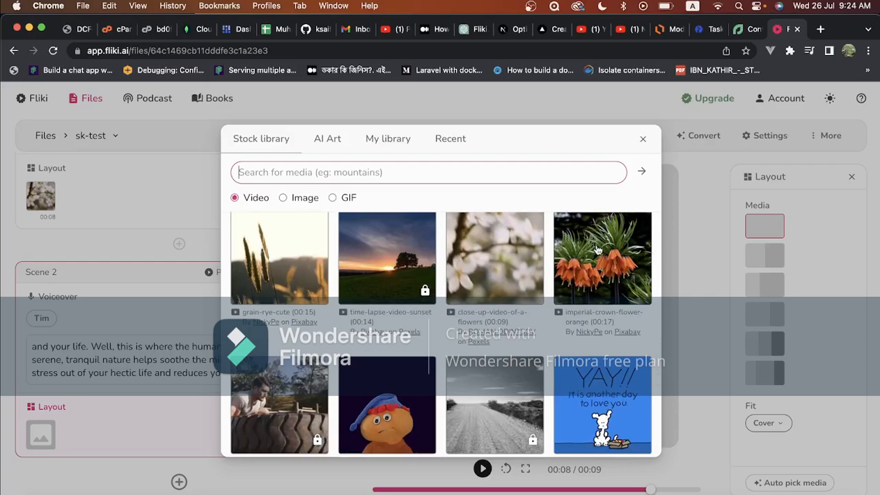
click(598, 251)
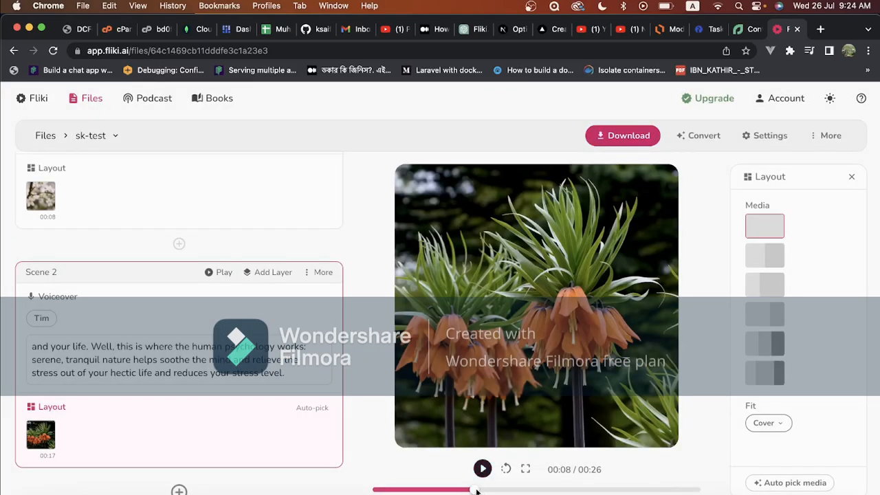
Play Scene 2, and preview the whole video from the beginning
click(212, 276)
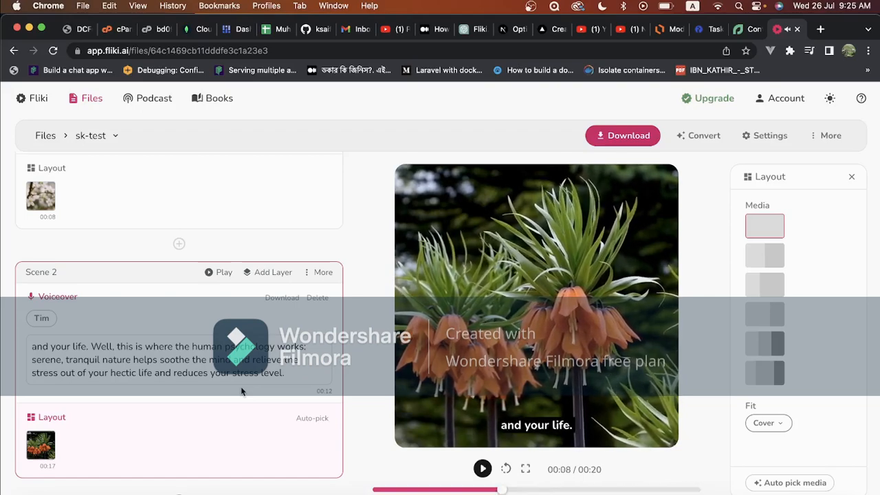
drag(503, 490, 367, 489)
click(482, 469)
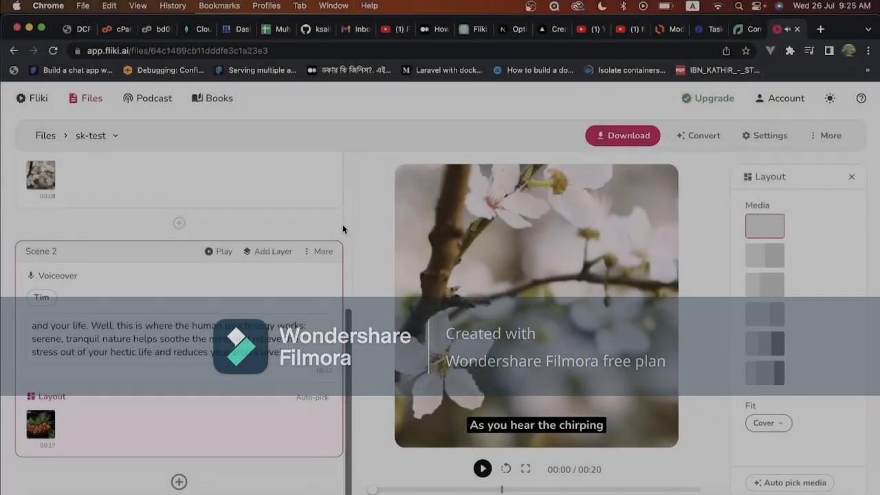
Look over both scenes and the available options for converting other content to video
scroll(343, 224, up, 3)
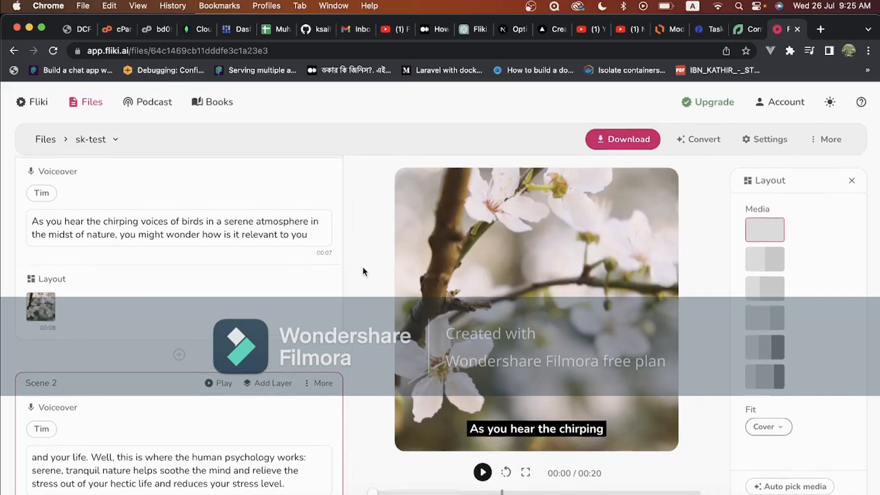
scroll(311, 284, down, 3)
scroll(311, 288, up, 6)
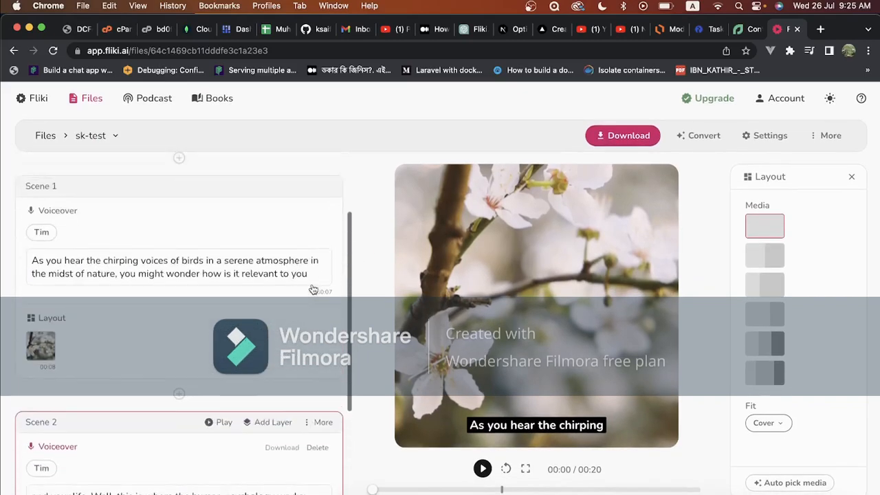
scroll(306, 309, down, 6)
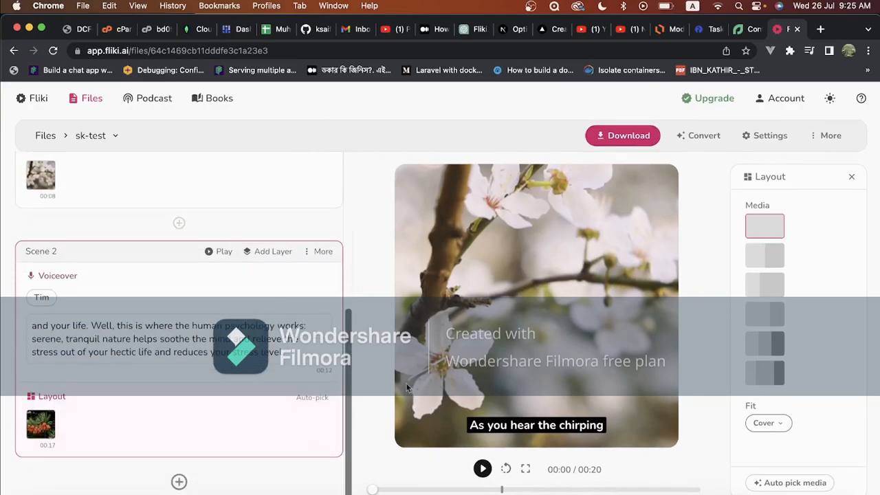
click(705, 137)
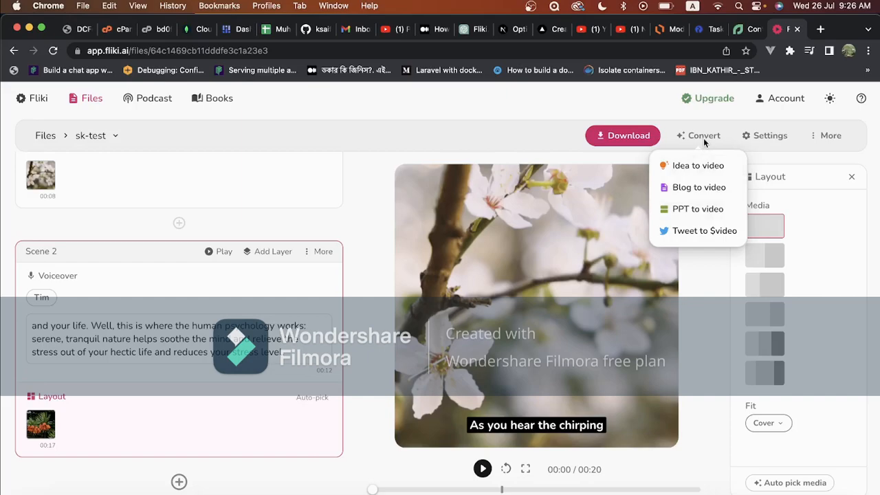
click(704, 137)
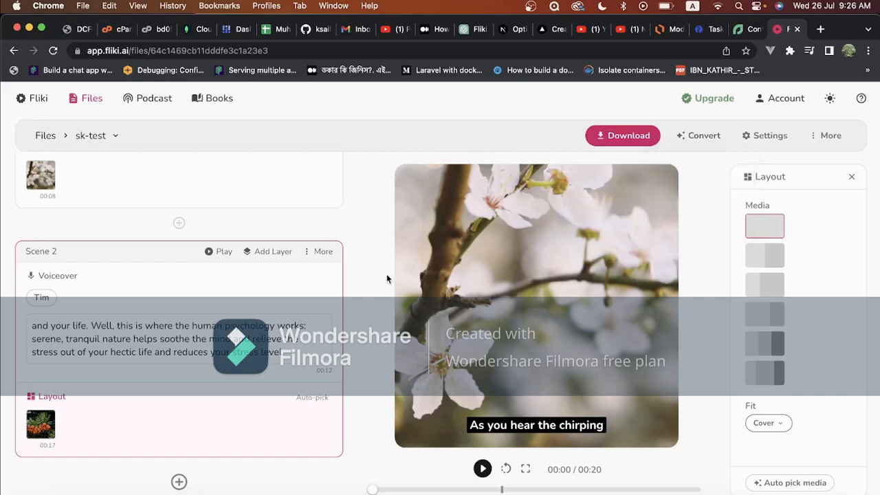
click(706, 136)
click(706, 137)
Review the scenes from the common scene onward and check the file's additional options again
scroll(296, 227, up, 5)
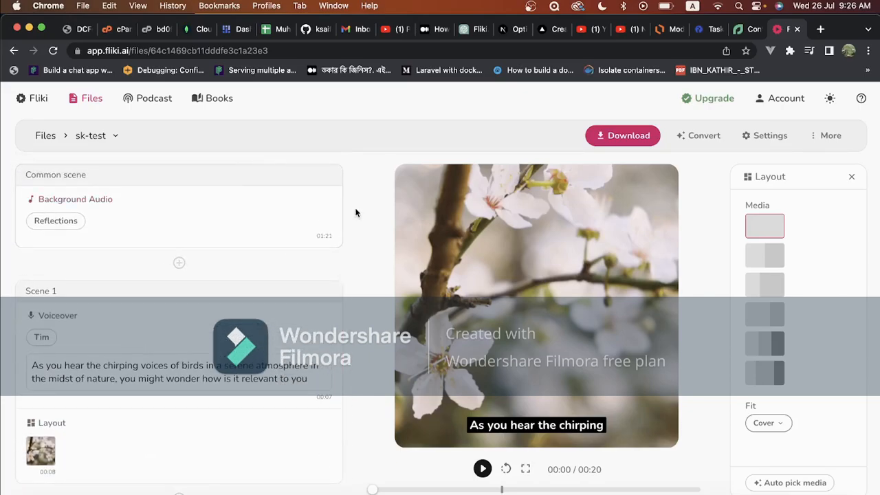
scroll(323, 248, down, 5)
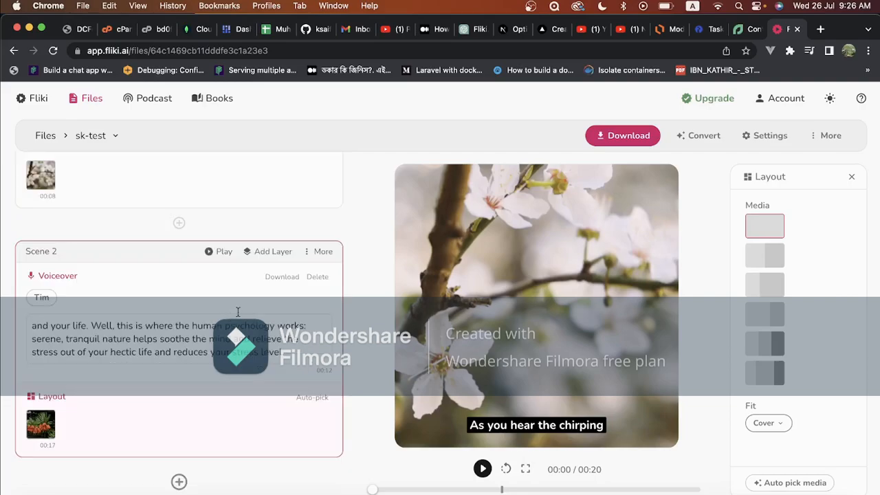
click(815, 137)
click(815, 137)
scroll(330, 323, up, 6)
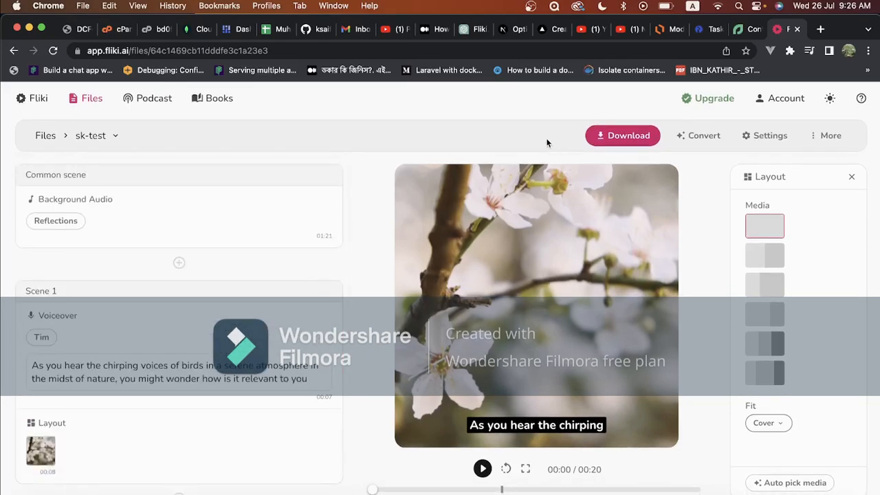
Start a new export of the video and confirm it
click(626, 136)
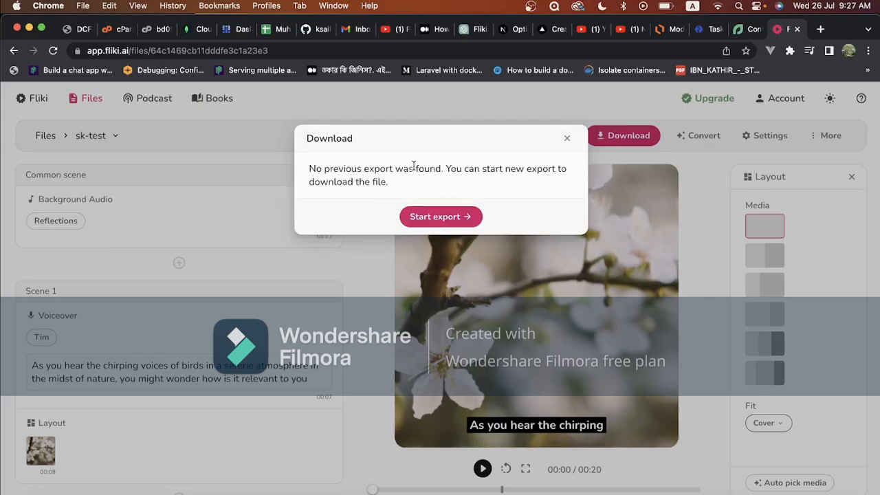
click(420, 217)
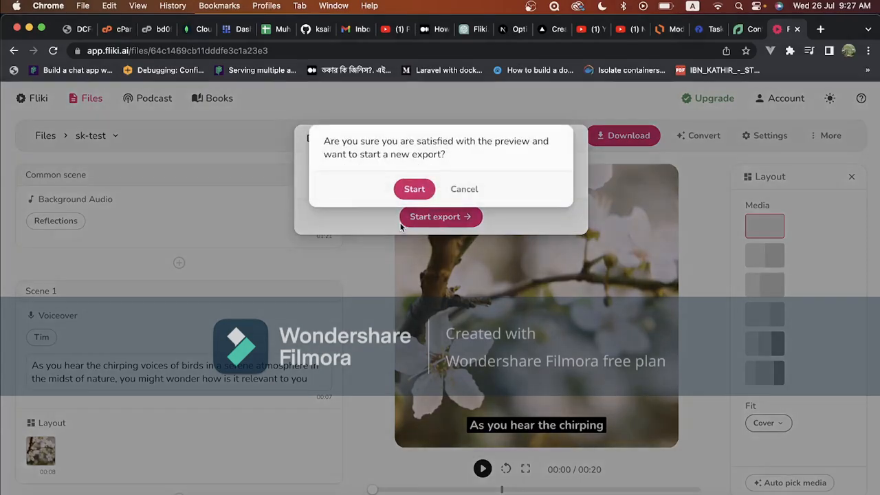
click(413, 190)
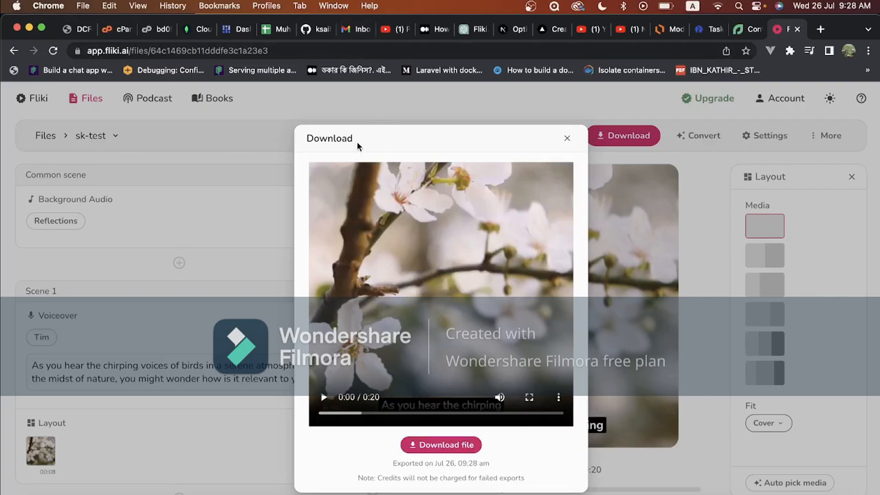
Switch to Gmail, refresh the inbox and open Fliki's message about content ready for download
click(355, 29)
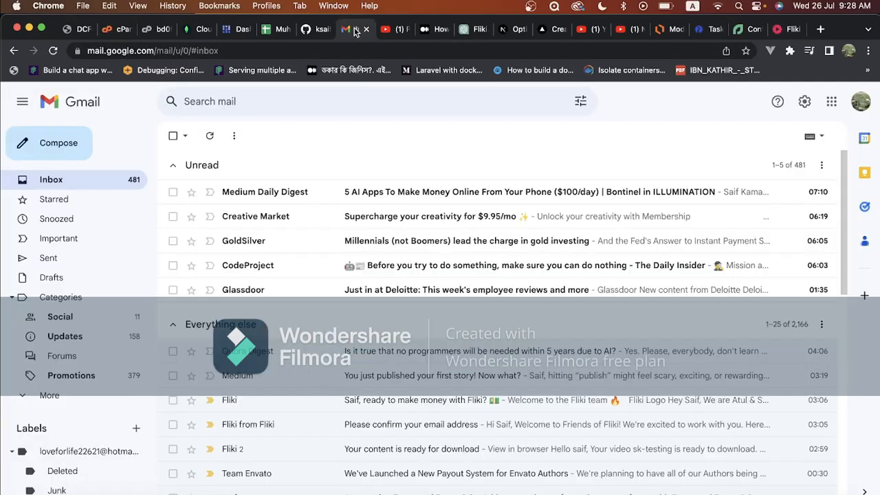
click(53, 50)
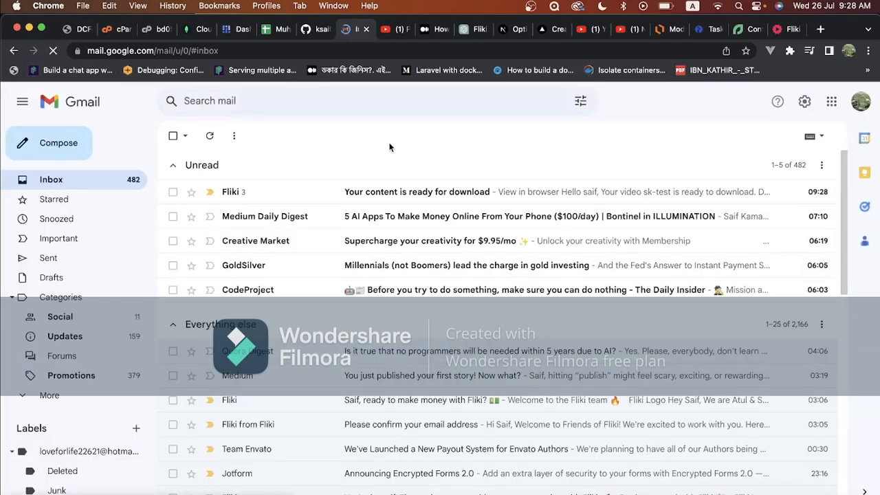
click(353, 199)
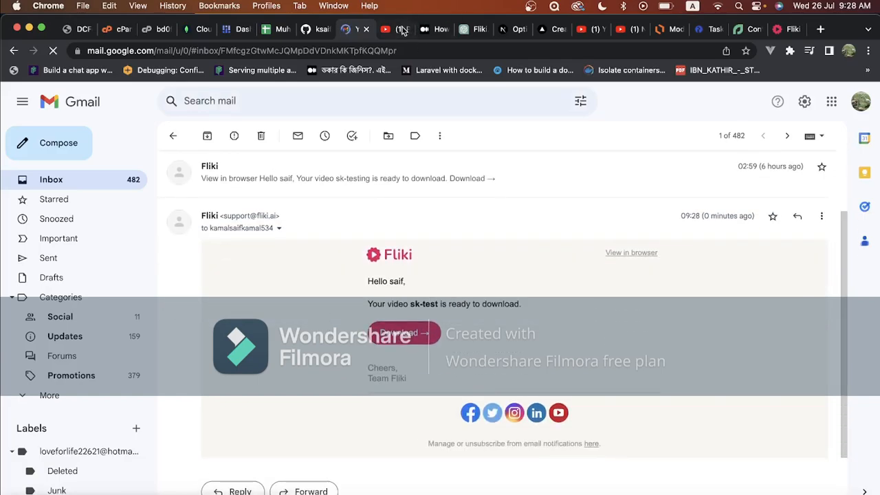
Return to Fliki, download the exported video file and preview sk-test.mp4 from the Downloads folder in Finder
click(784, 29)
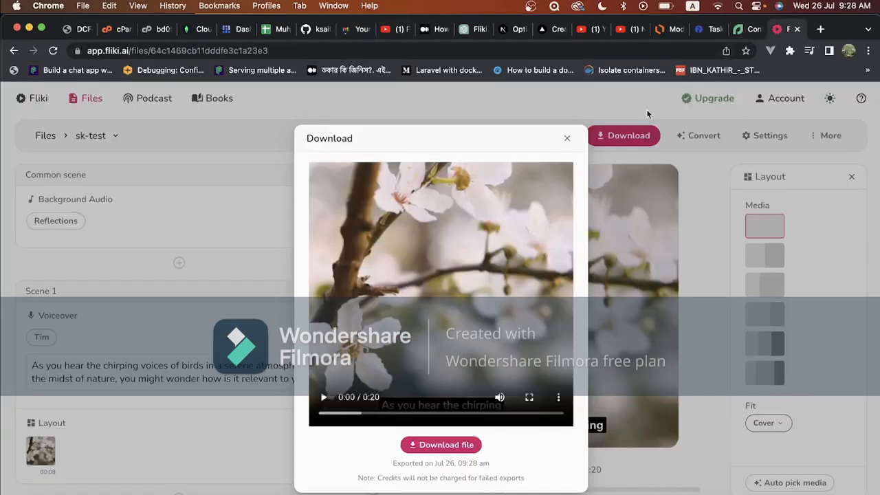
click(424, 447)
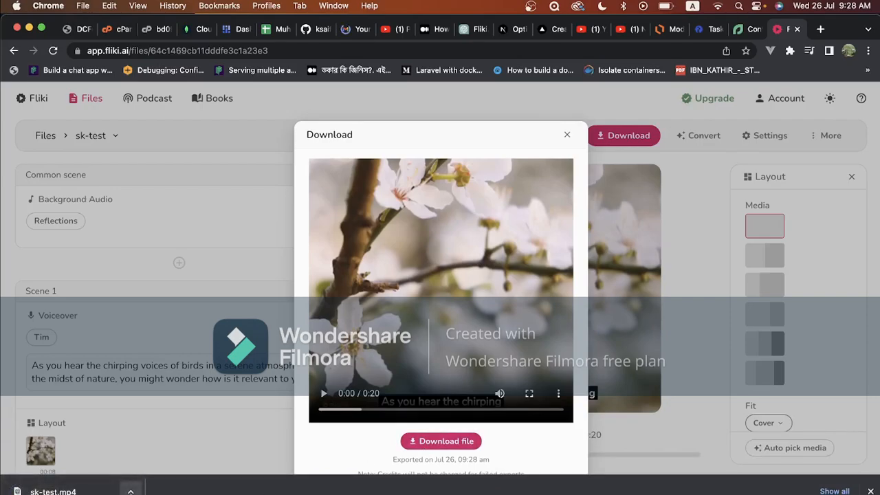
click(130, 491)
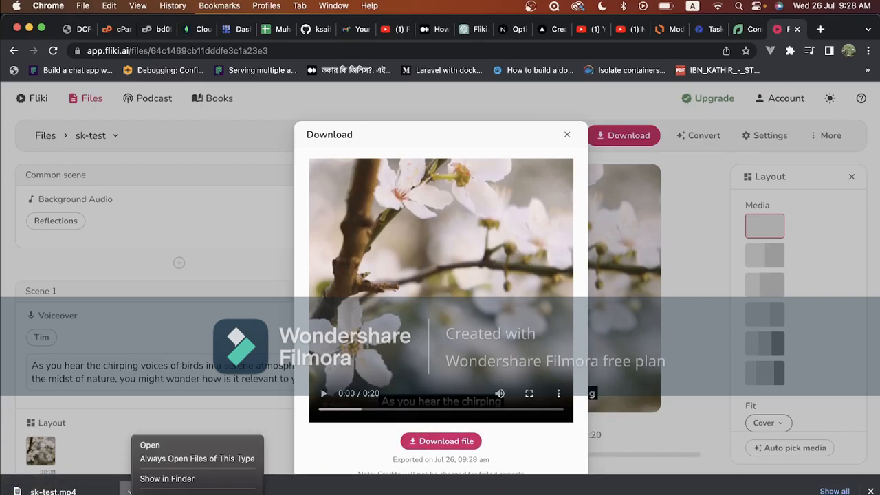
click(161, 480)
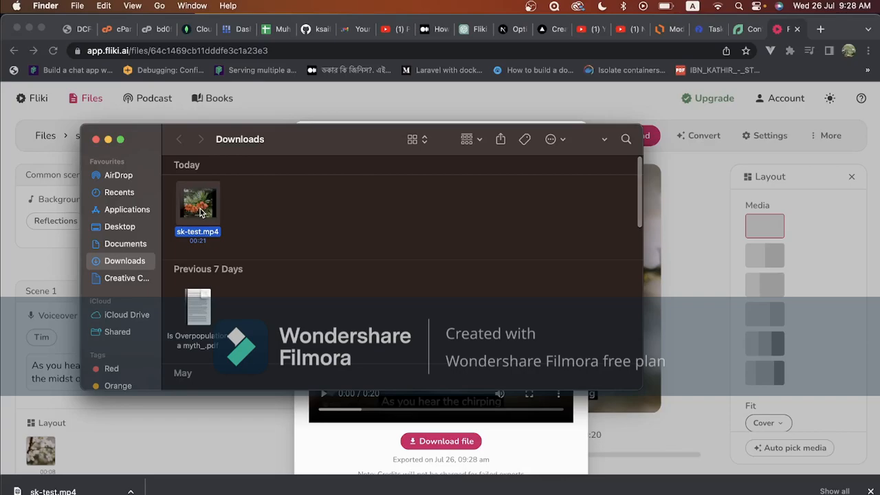
key(space)
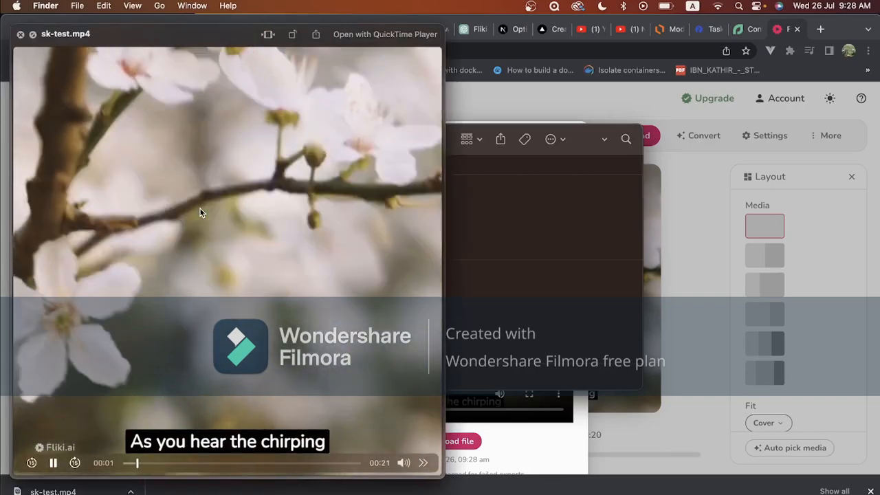